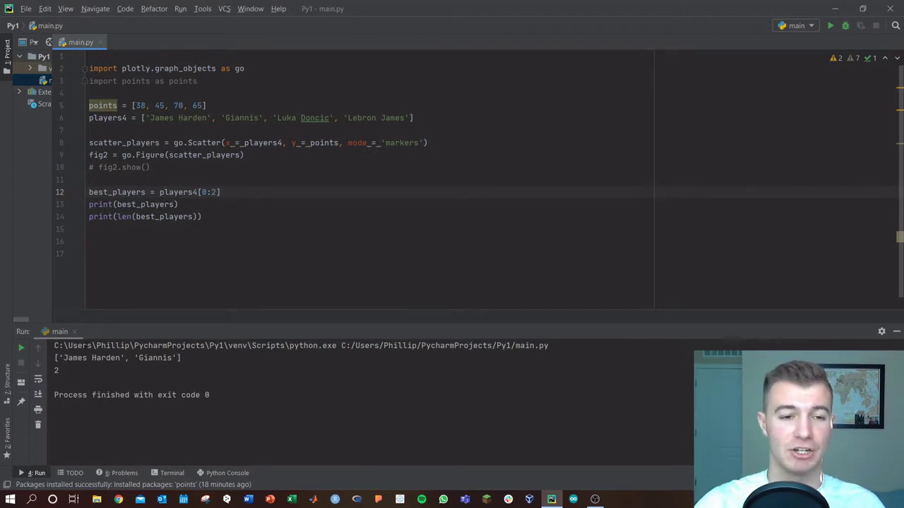
- Launch Command Prompt from the Start search and enter the command echo %PATH%
click(10, 499)
text(cmd)
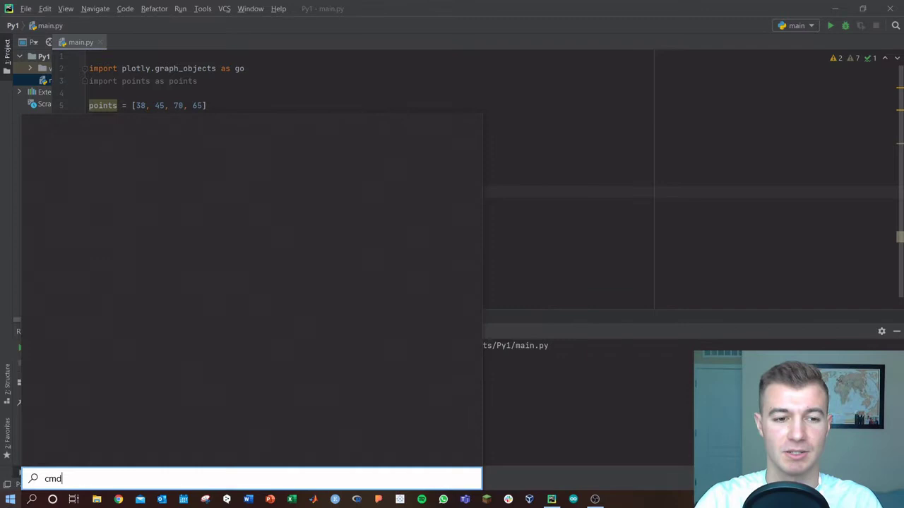
key(Return)
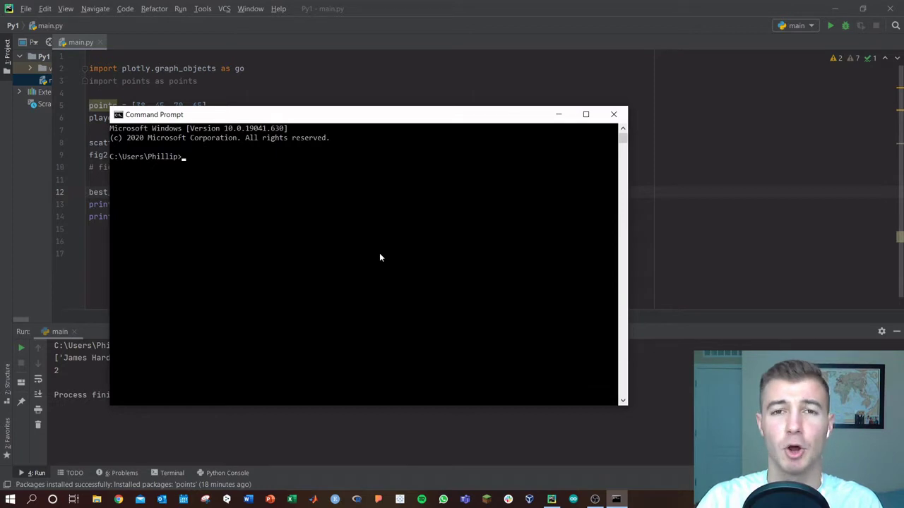
text(ech)
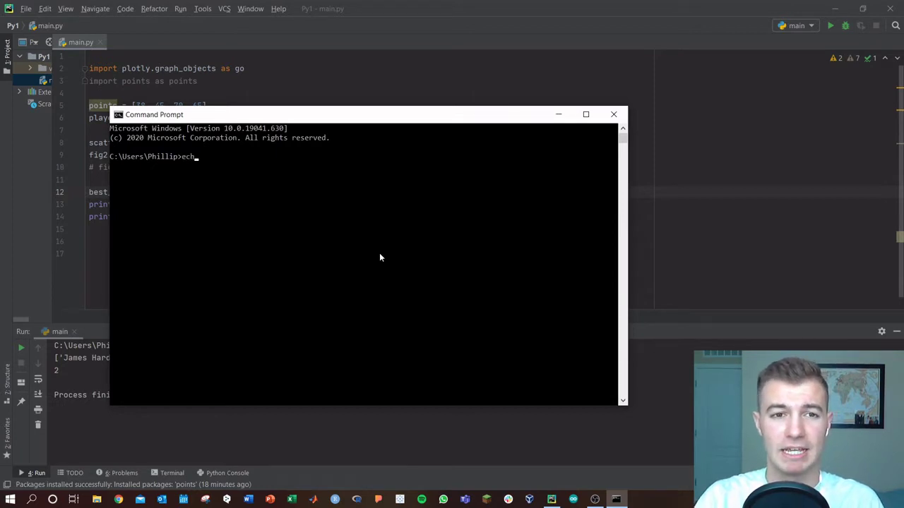
text(o %PATH%)
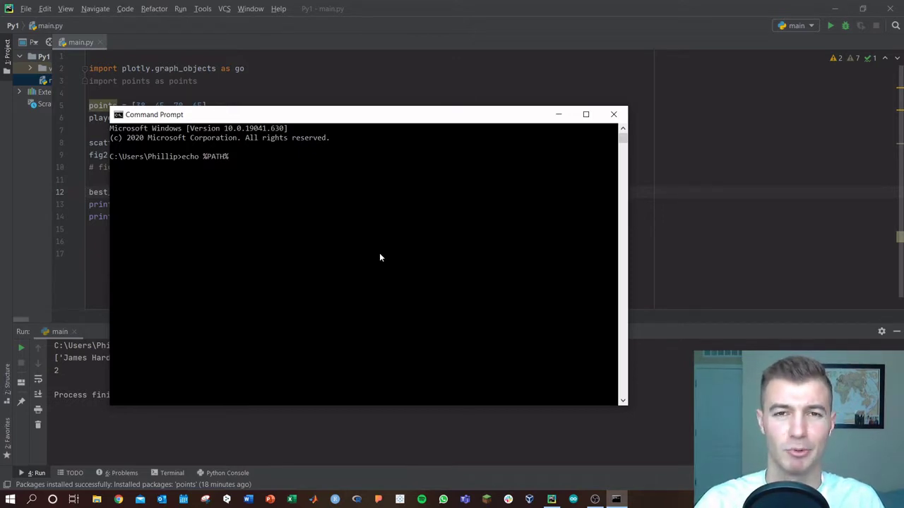
- Print the PATH, widen the console and highlight the Python39\Scripts entry in the output
key(Return)
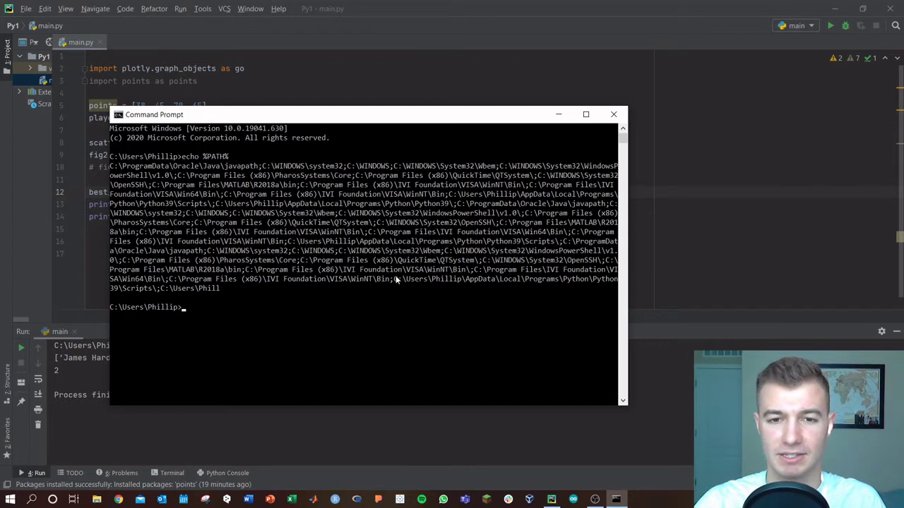
drag(395, 278, 157, 293)
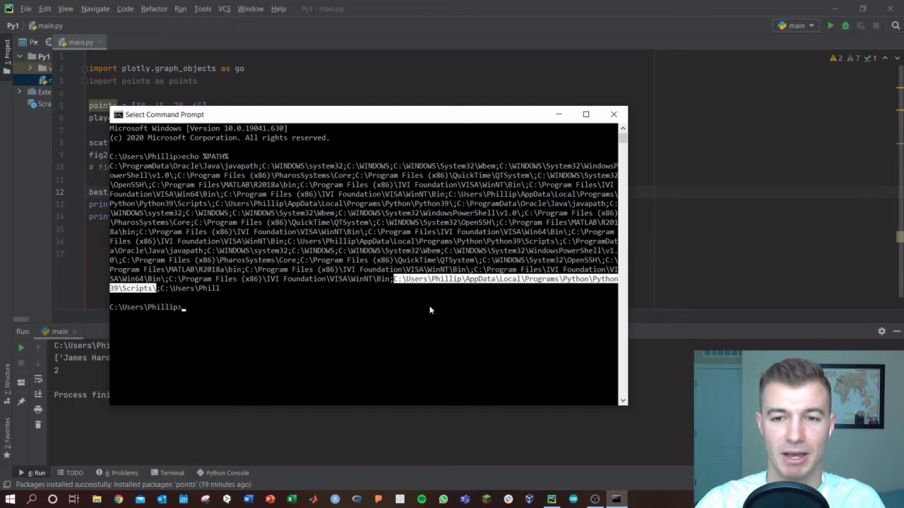
drag(631, 298, 683, 299)
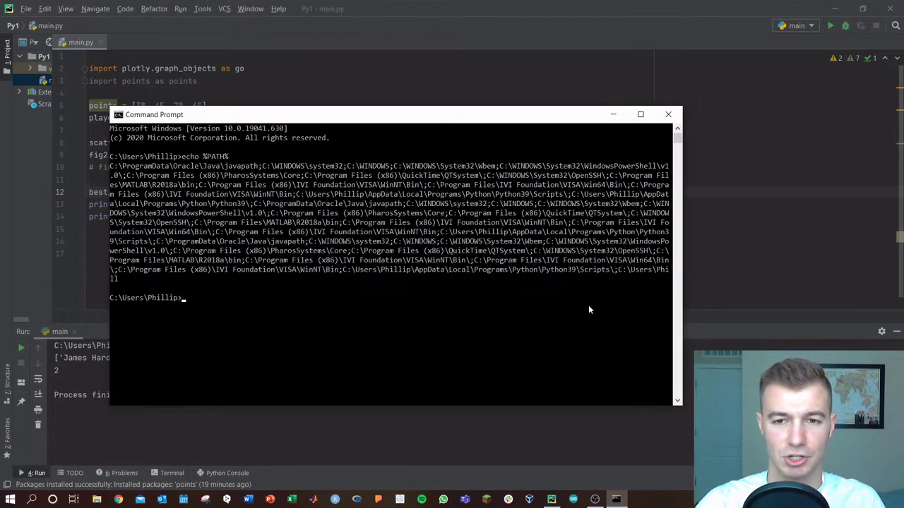
drag(617, 270, 539, 273)
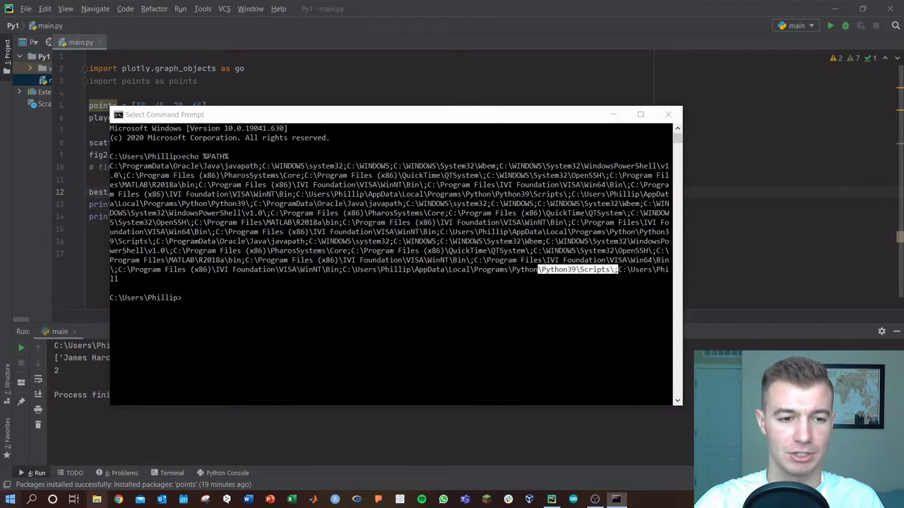
- Open the Run dialog and run sysdm.cpl to bring up System Properties
click(10, 499)
text(run)
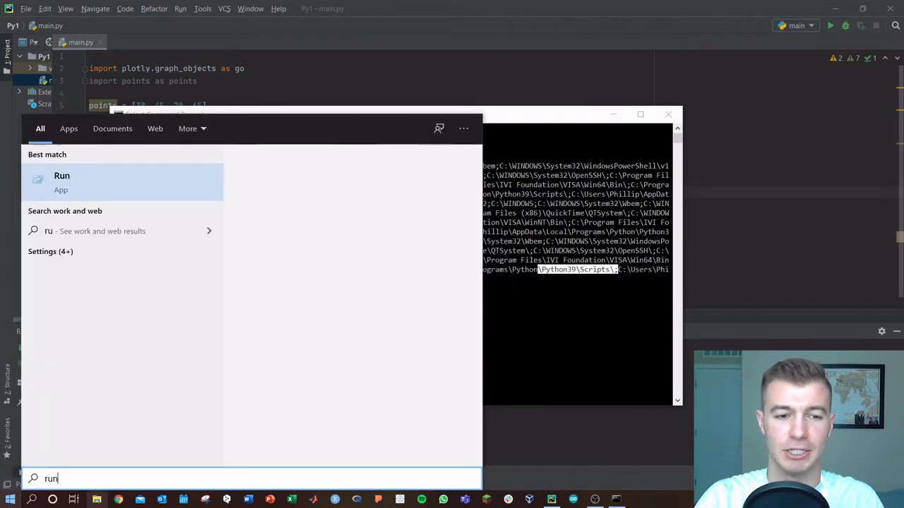
key(Return)
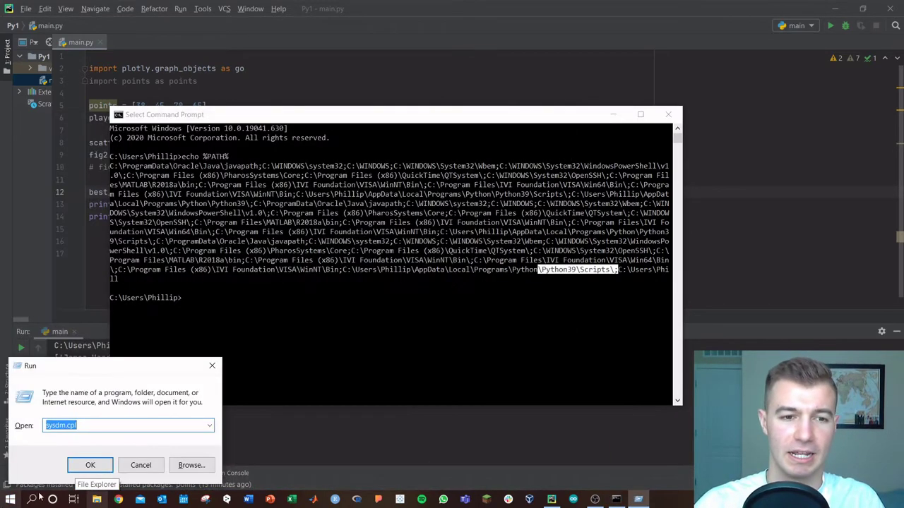
drag(81, 375, 280, 215)
click(281, 266)
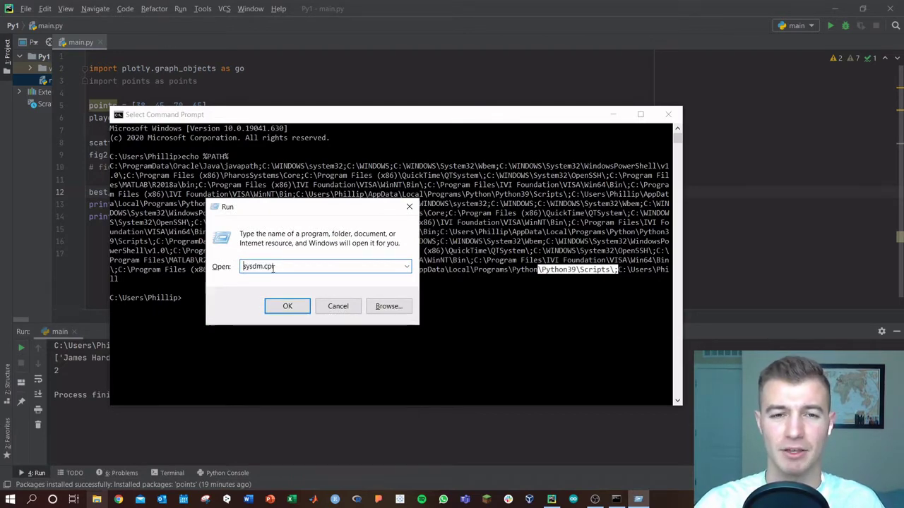
click(283, 306)
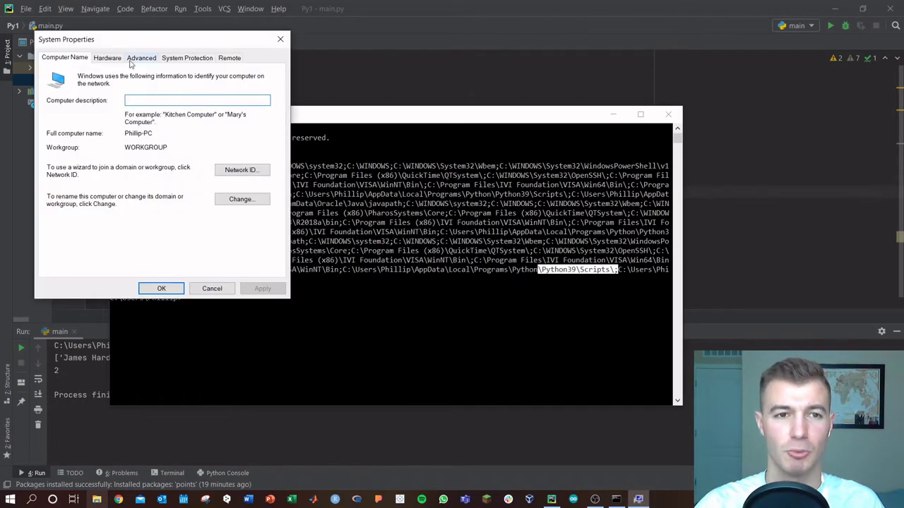
- Open Environment Variables from the Advanced tab and select the system and user Path variables
click(141, 59)
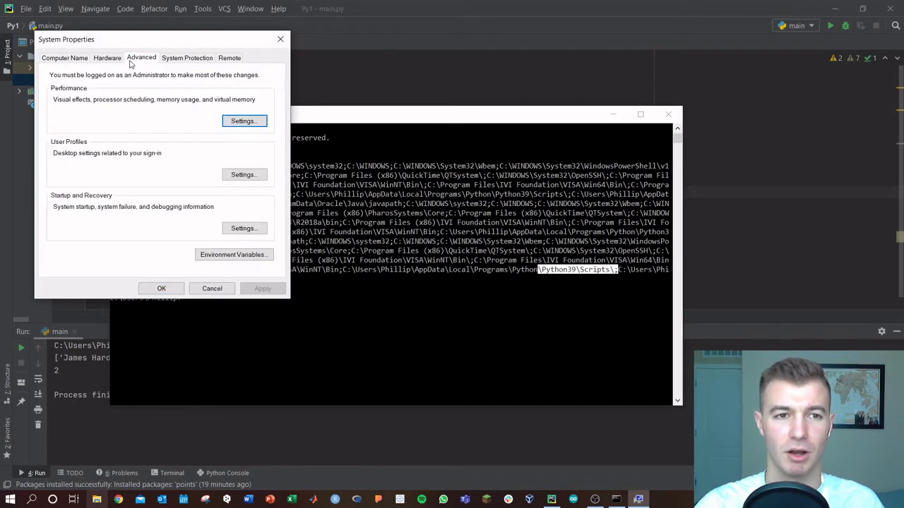
click(216, 254)
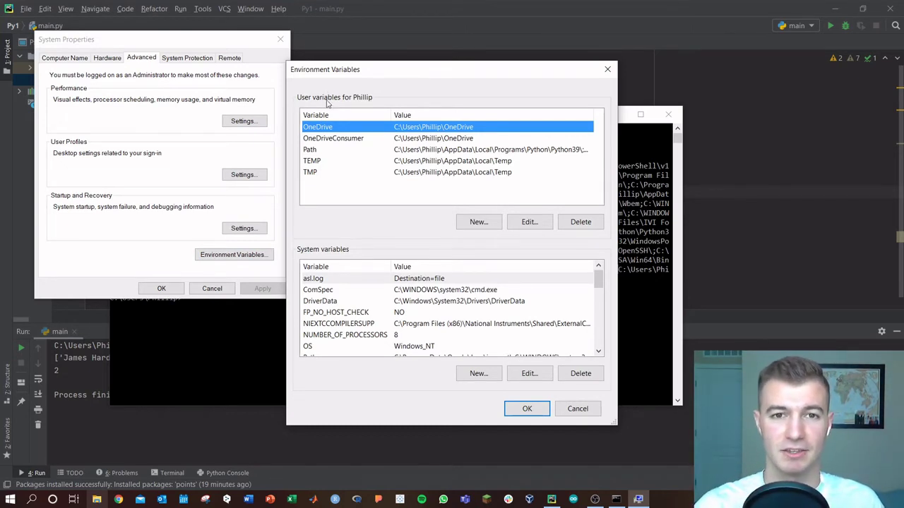
click(339, 300)
scroll(339, 304, down, 1)
click(326, 335)
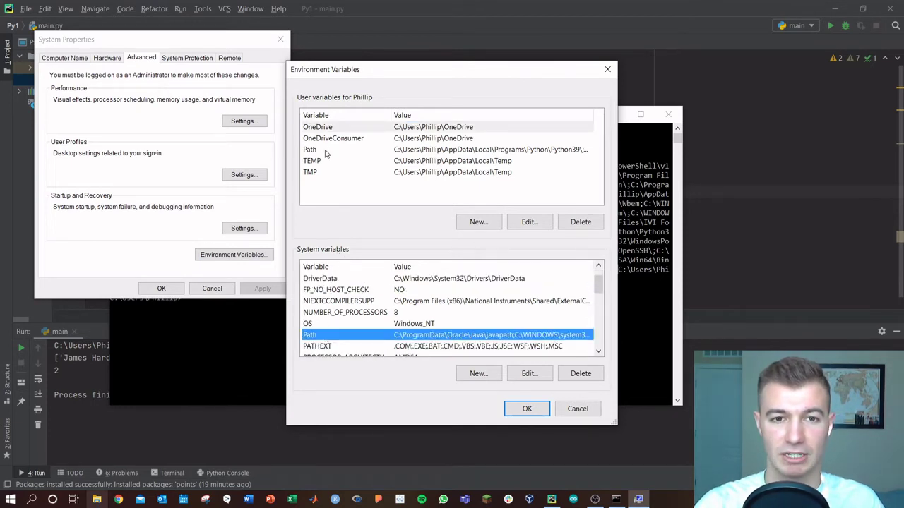
click(308, 151)
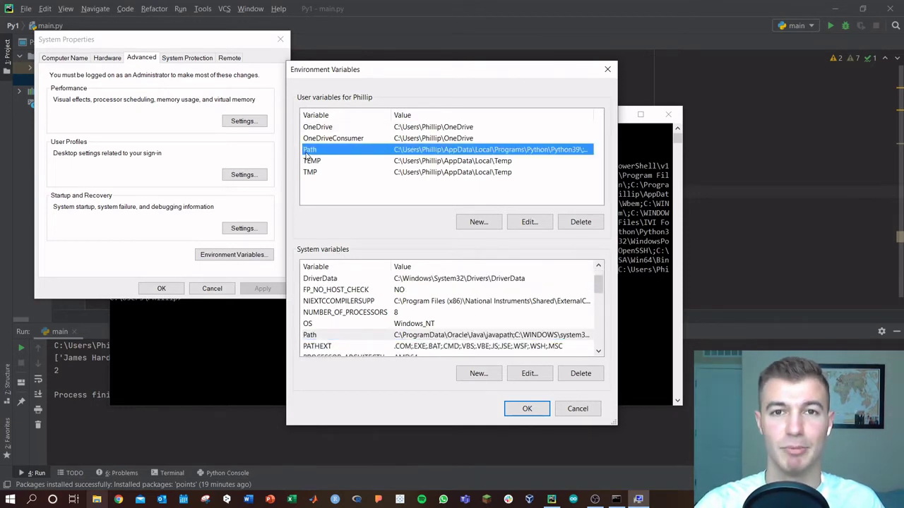
- In File Explorer, navigate from This PC through C:\Users into the user's home folder
click(96, 499)
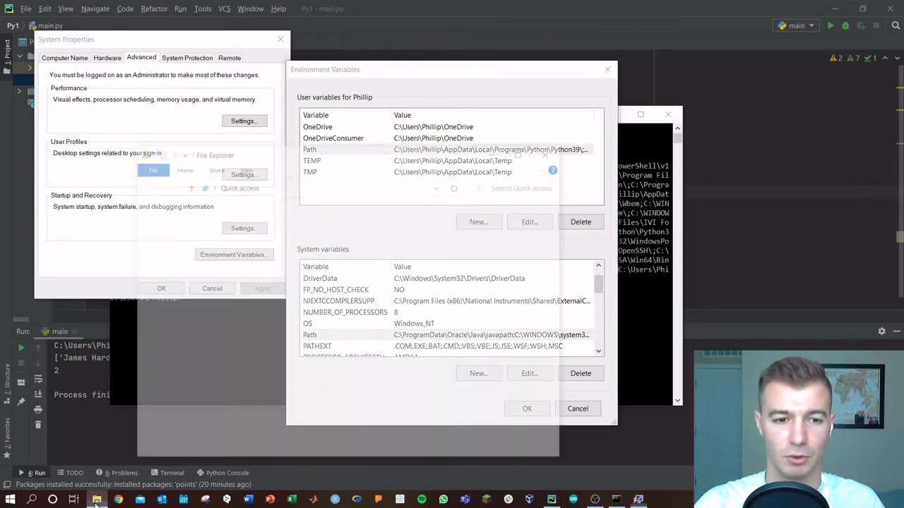
drag(281, 157, 344, 97)
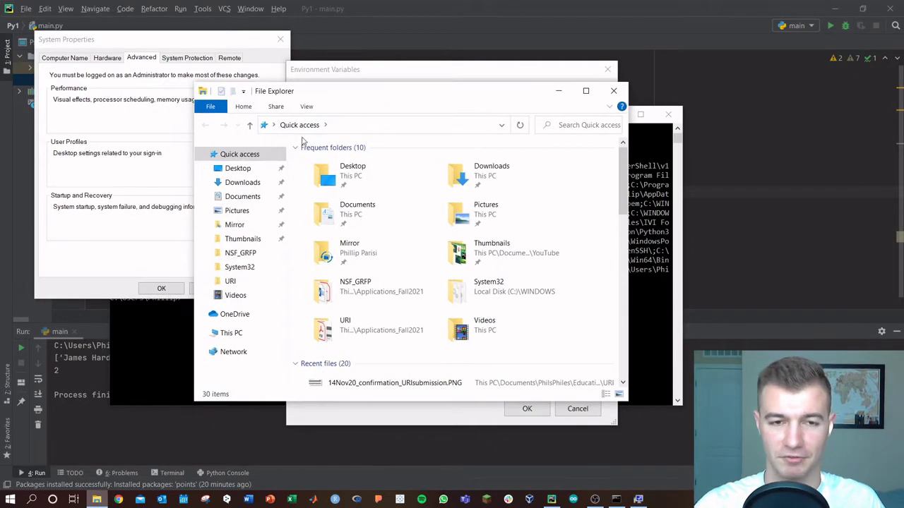
click(231, 336)
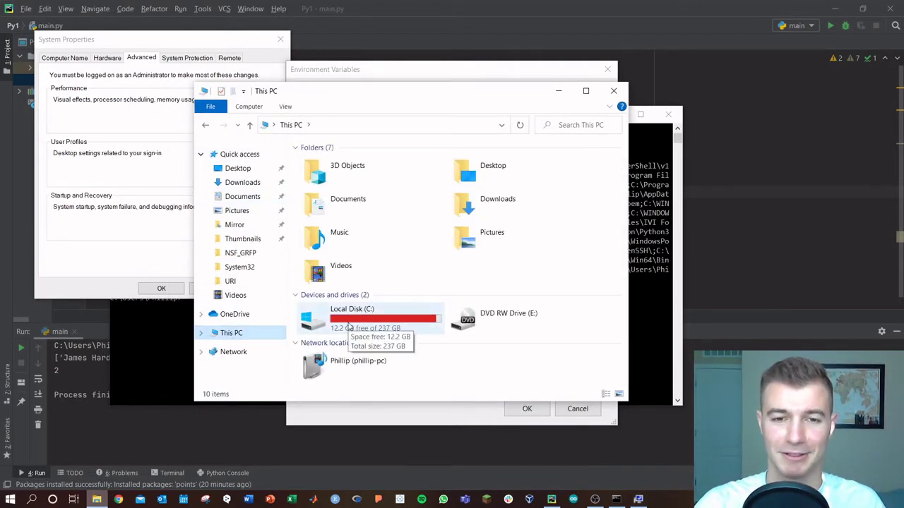
double_click(348, 326)
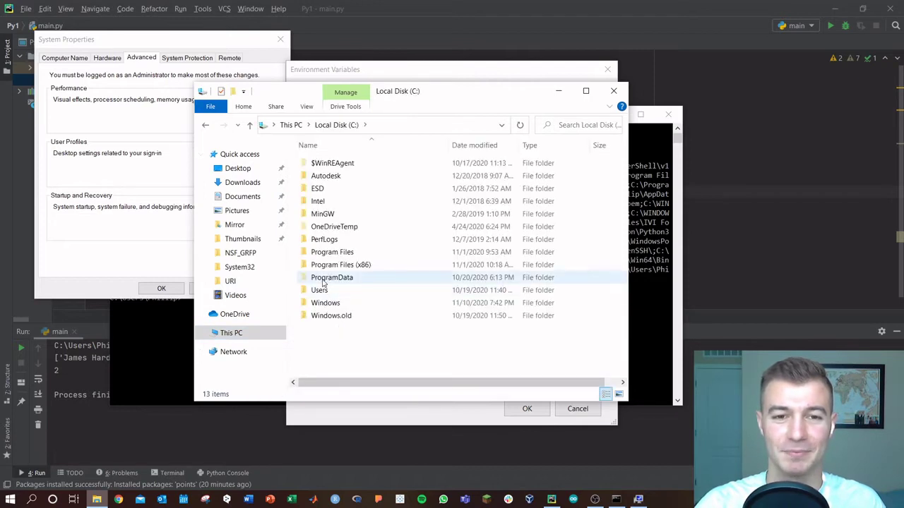
double_click(315, 293)
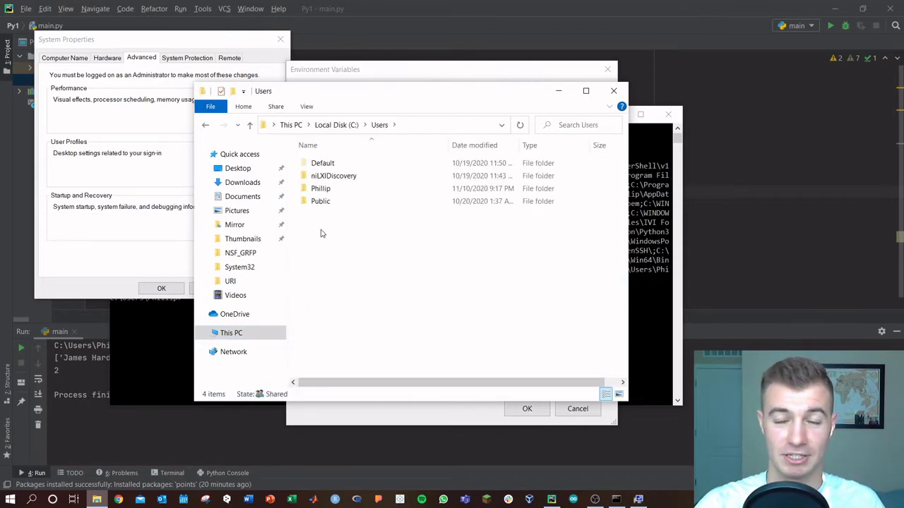
click(319, 194)
double_click(319, 192)
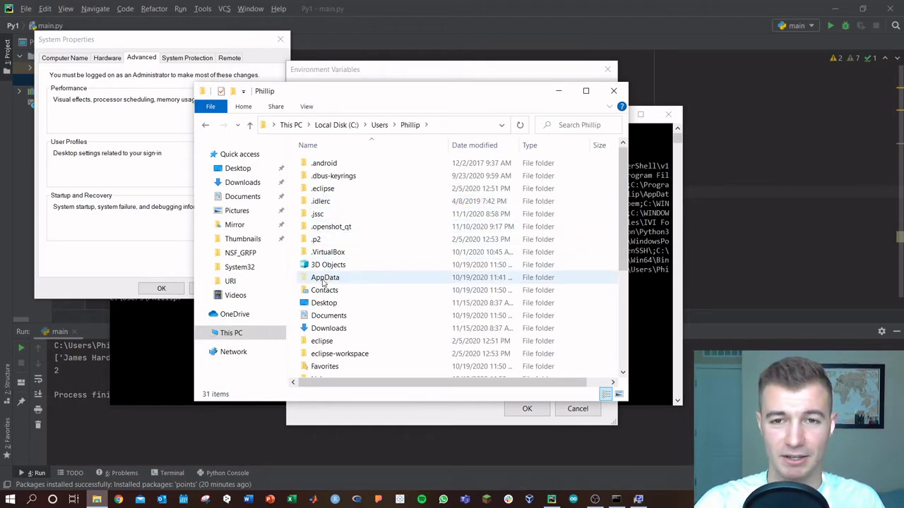
- Check that hidden items are shown, then open AppData\Local
right_click(595, 202)
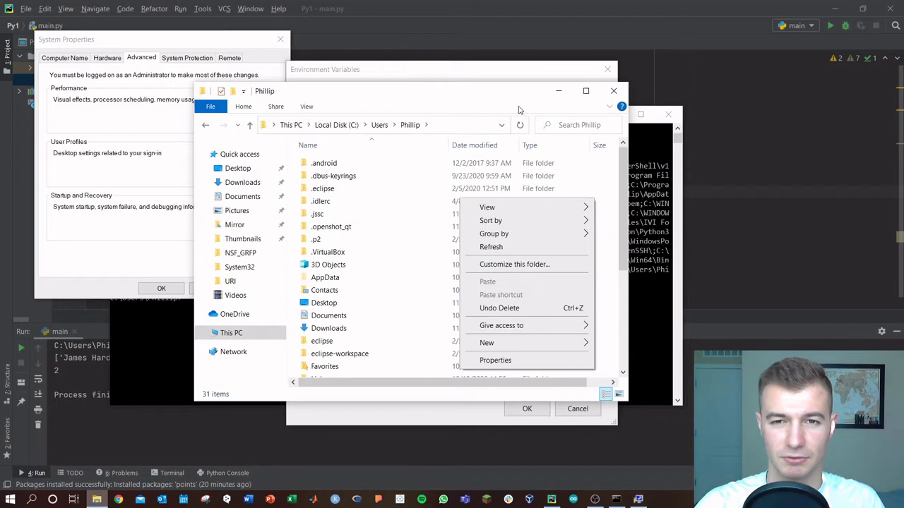
click(347, 110)
click(308, 111)
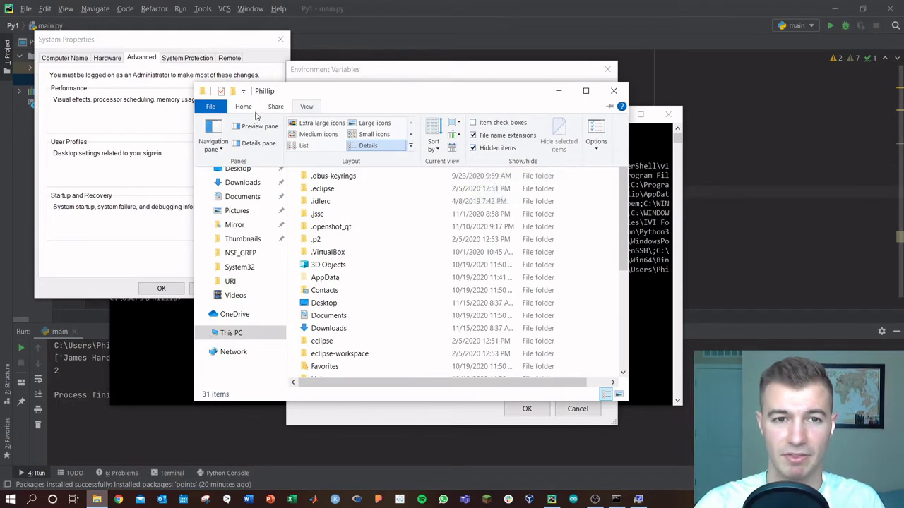
click(244, 107)
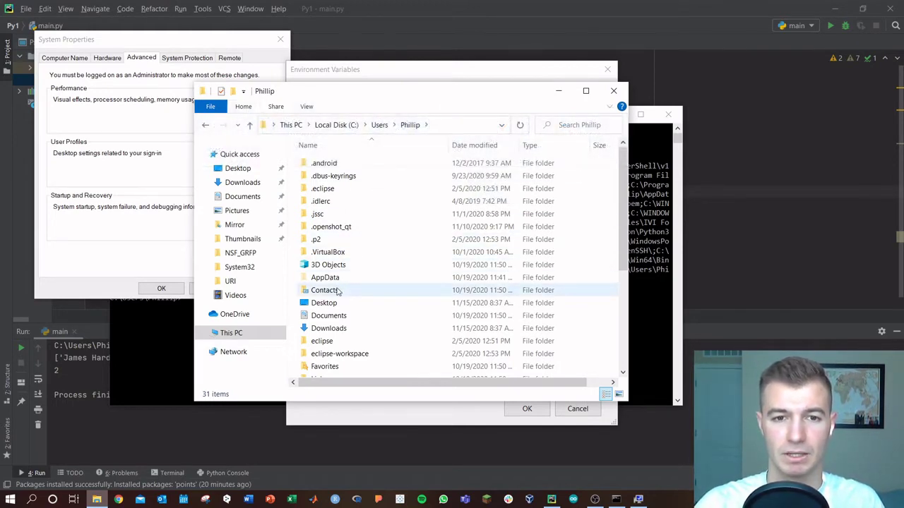
double_click(321, 278)
double_click(314, 167)
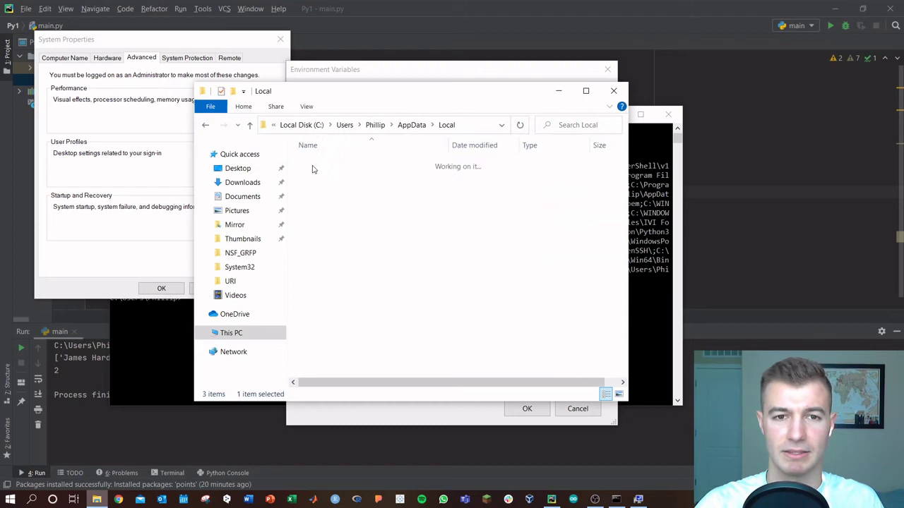
- Scroll through the Local folder, compare it with the PATH output, and return to Explorer
scroll(343, 283, down, 1)
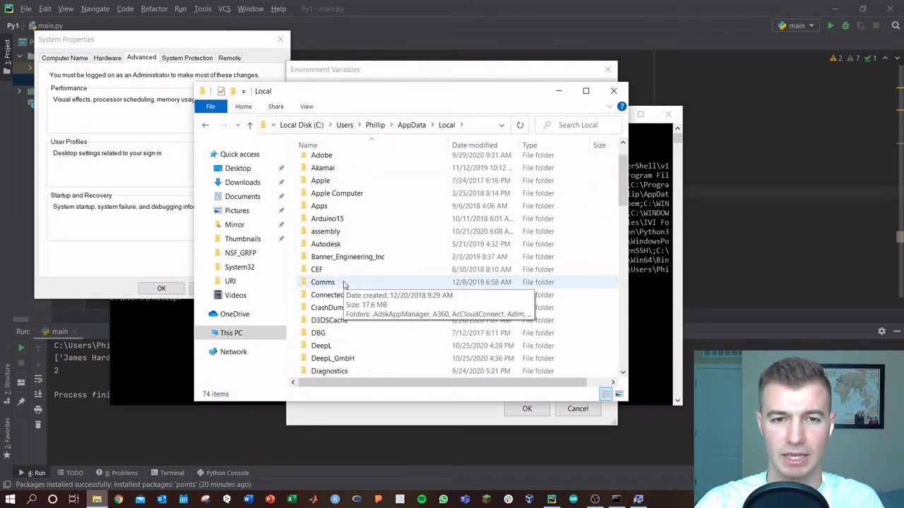
scroll(344, 284, down, 5)
scroll(344, 284, down, 6)
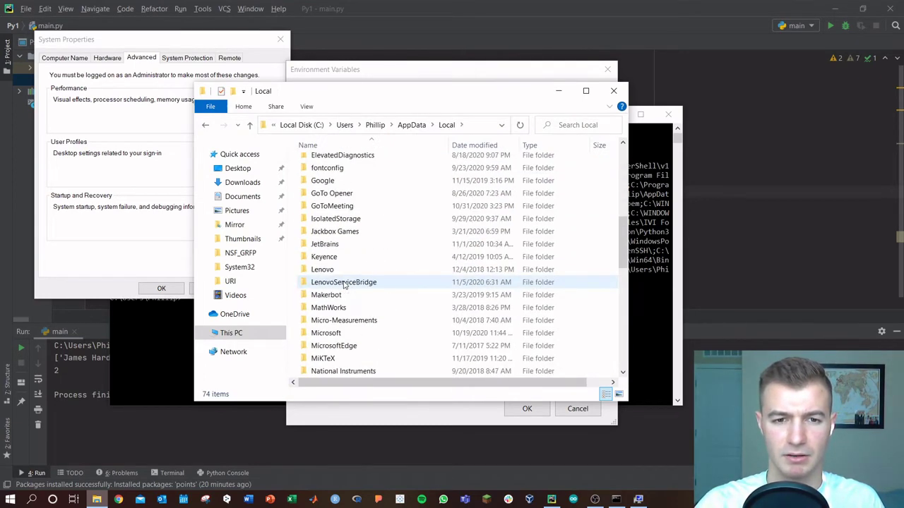
scroll(343, 284, down, 2)
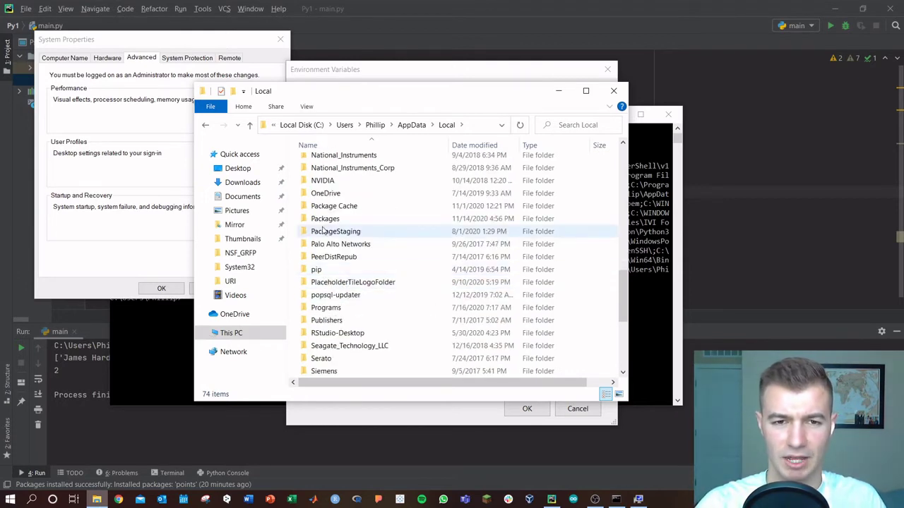
scroll(362, 343, down, 3)
click(648, 261)
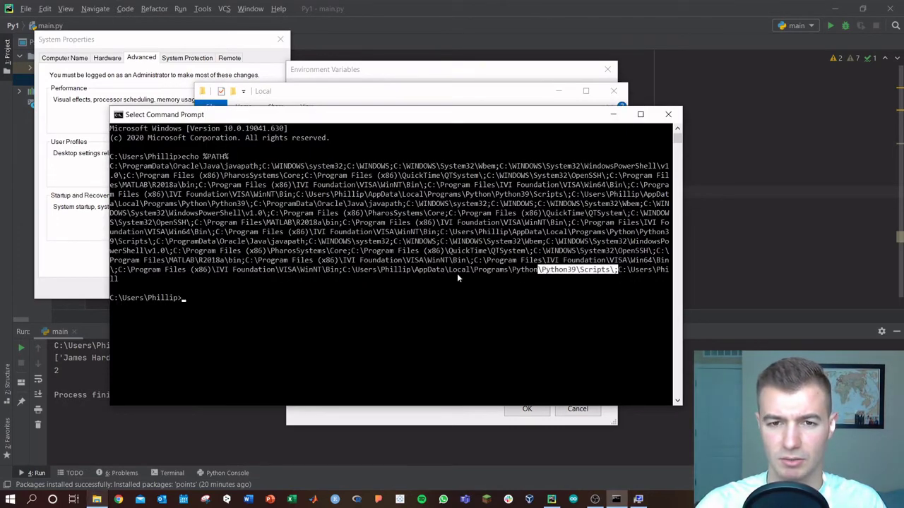
click(96, 499)
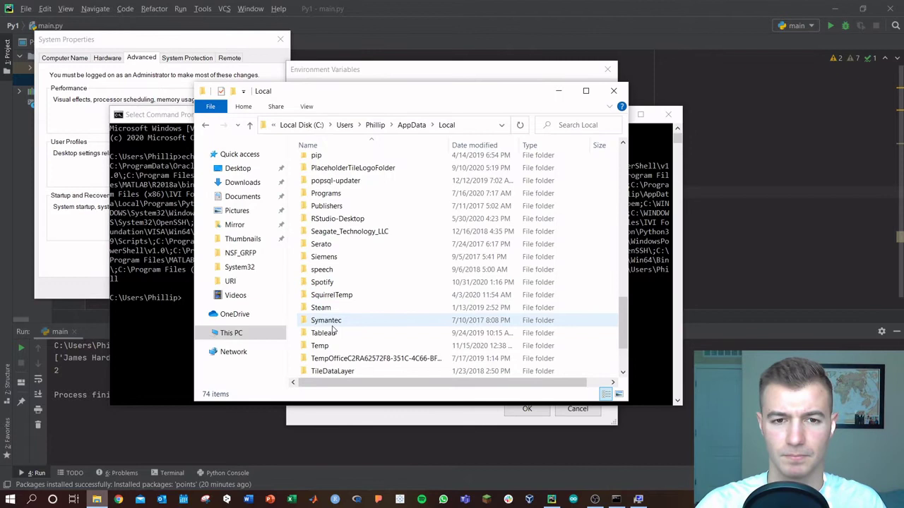
- Open Programs\Python\Python39\Scripts, where pip.exe and easy_install.exe are stored
double_click(324, 194)
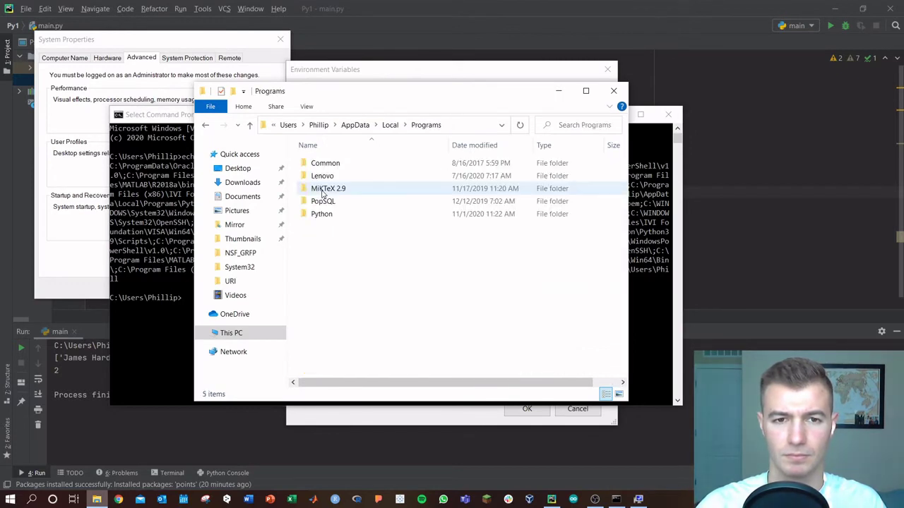
double_click(321, 215)
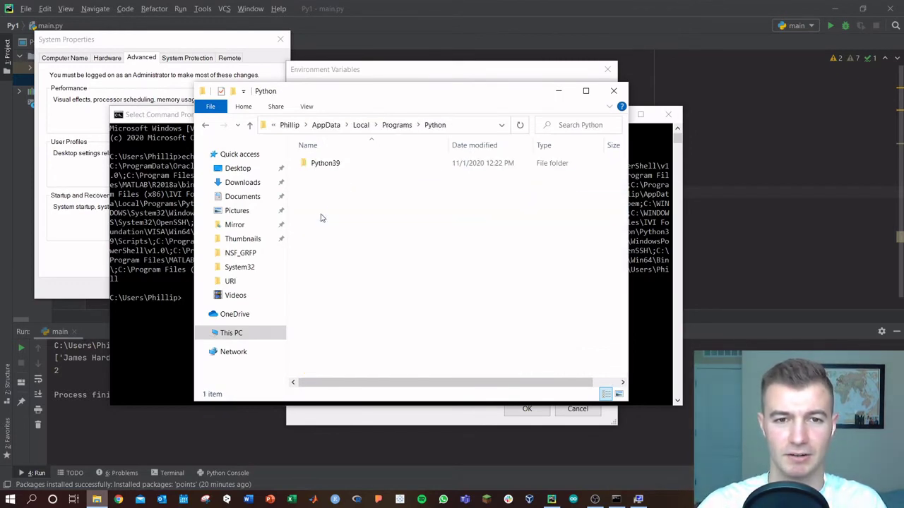
double_click(321, 164)
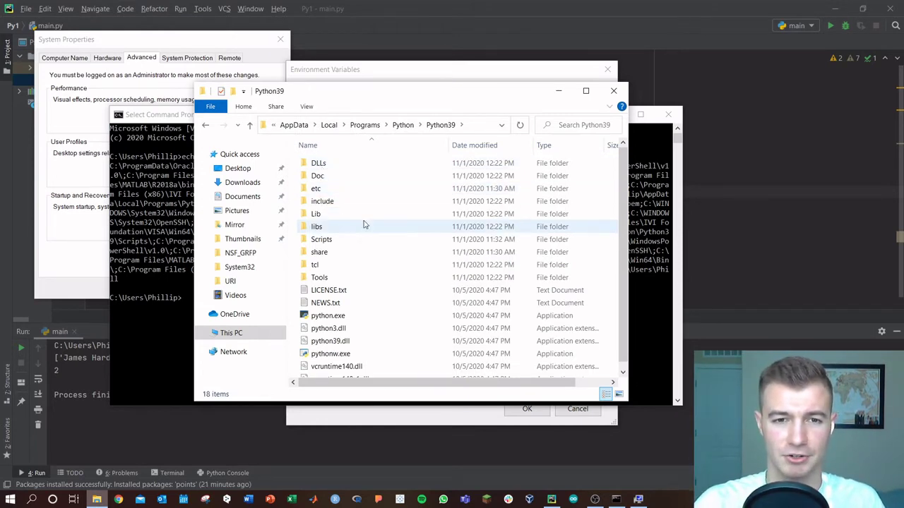
double_click(332, 240)
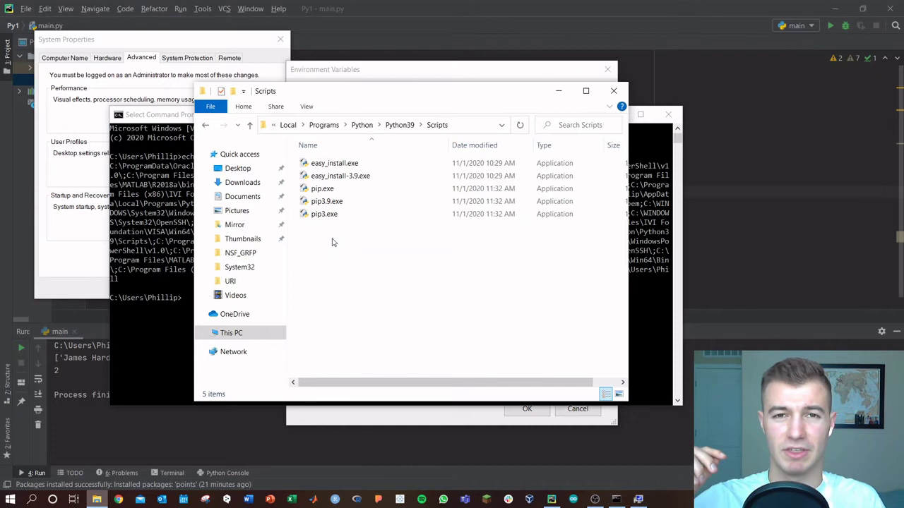
click(471, 128)
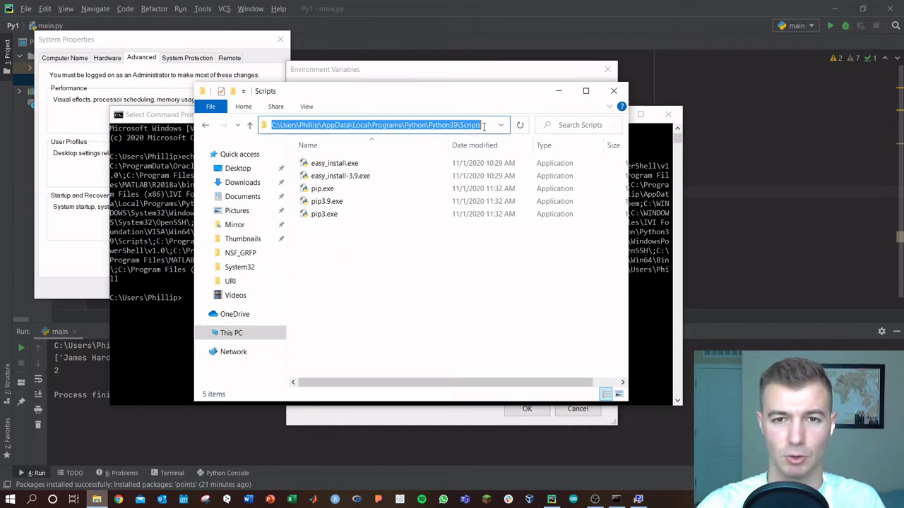
click(485, 126)
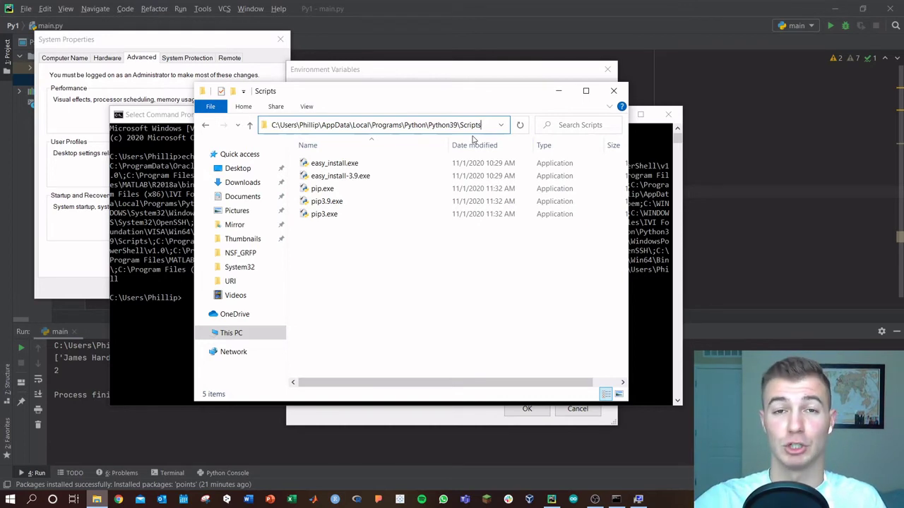
click(331, 215)
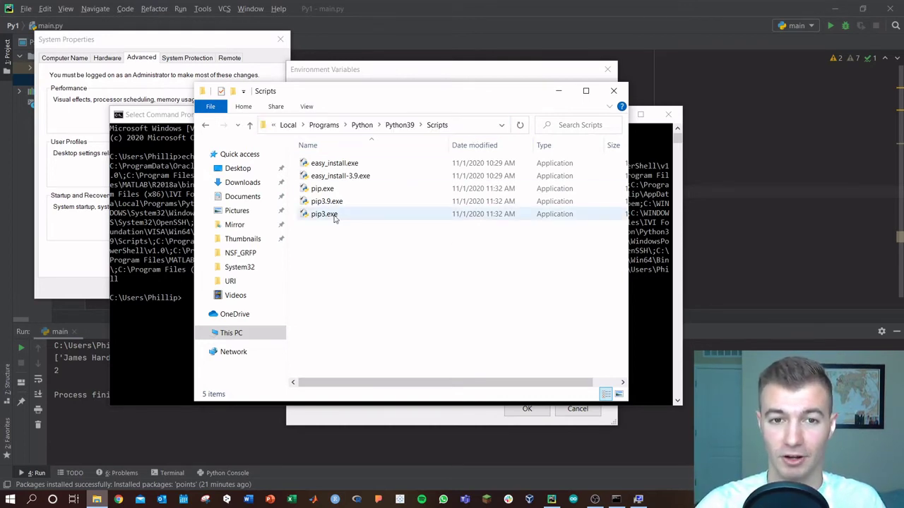
click(326, 189)
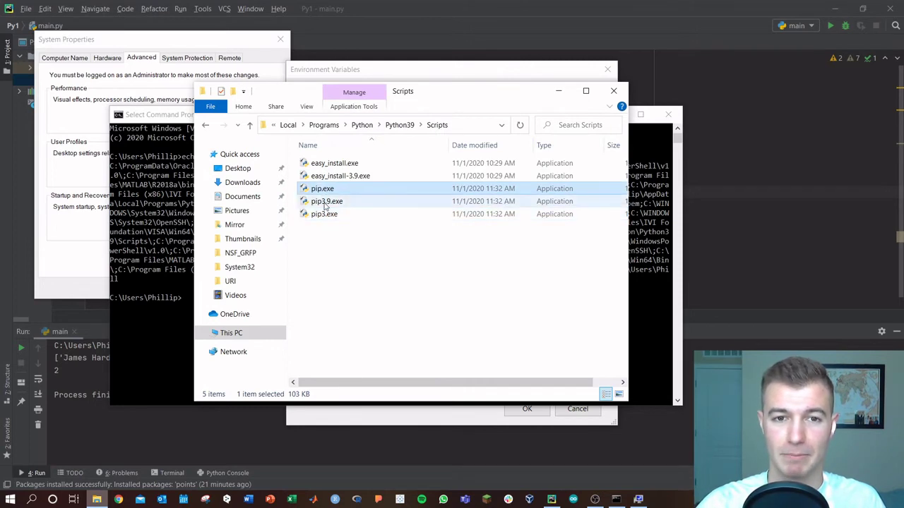
click(324, 202)
click(326, 227)
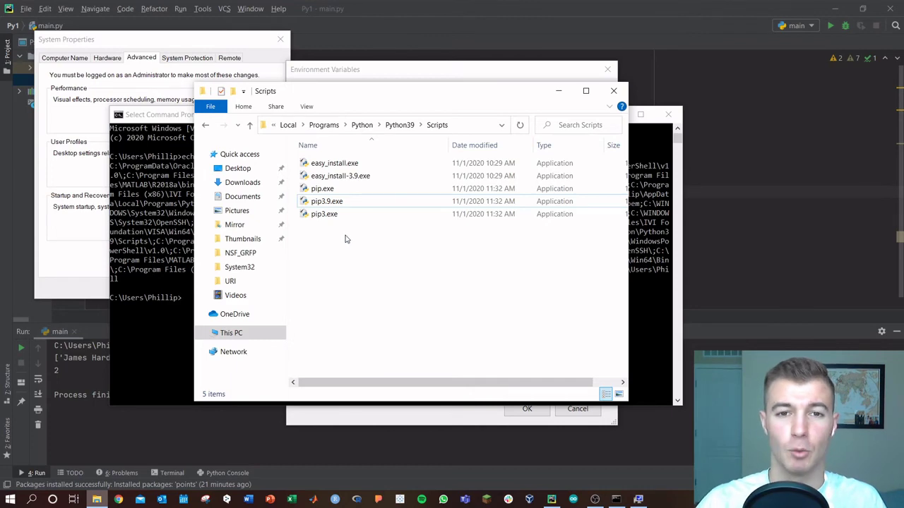
click(462, 128)
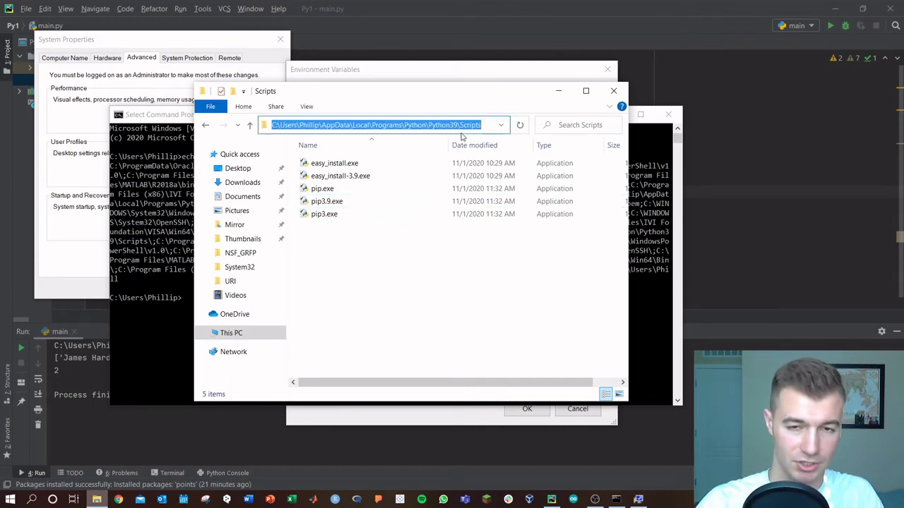
- Add the pasted Python39\Scripts path as a new entry in the user Path variable
click(558, 91)
click(366, 76)
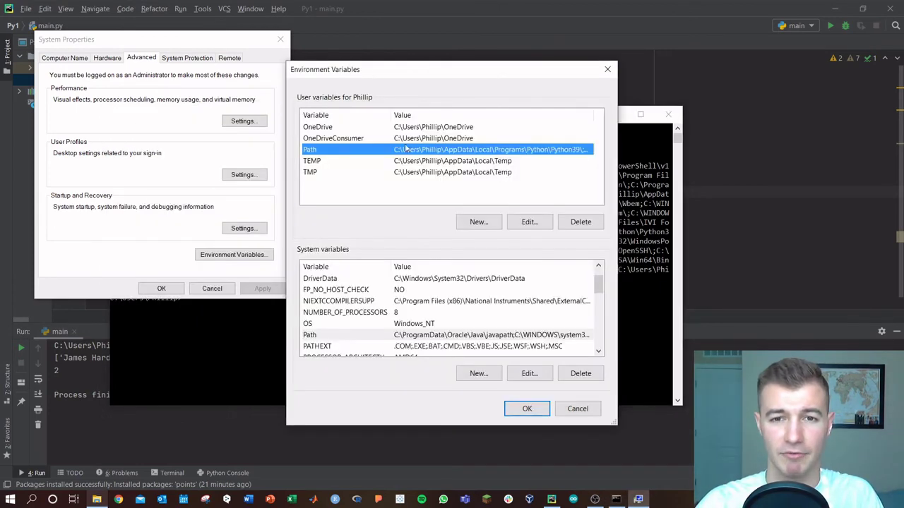
click(521, 224)
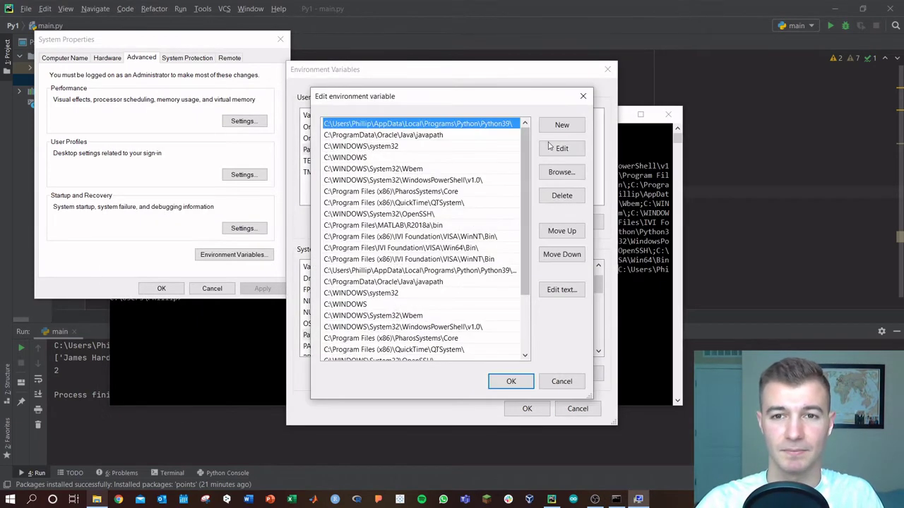
click(552, 128)
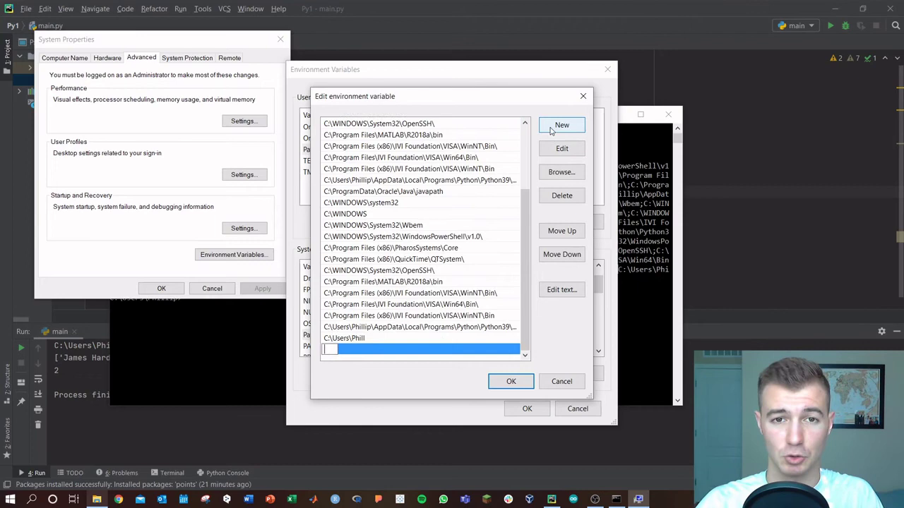
key(ctrl+v)
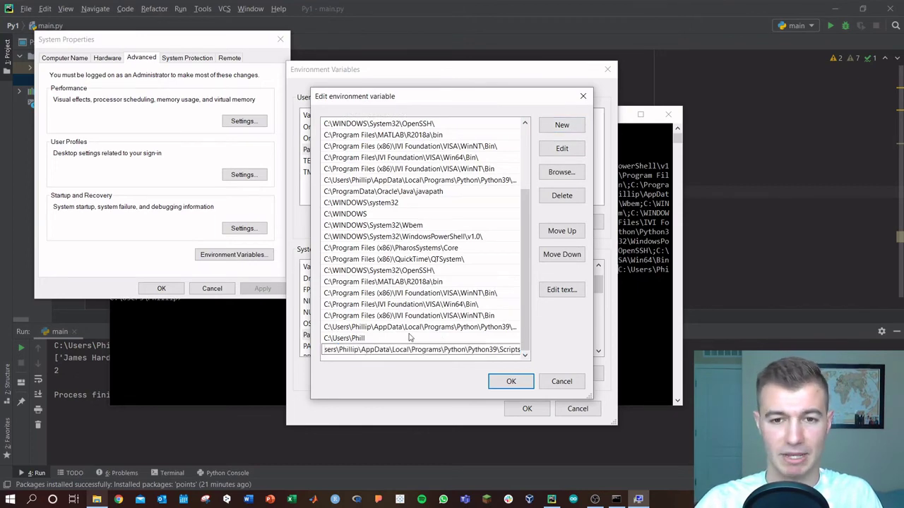
click(504, 384)
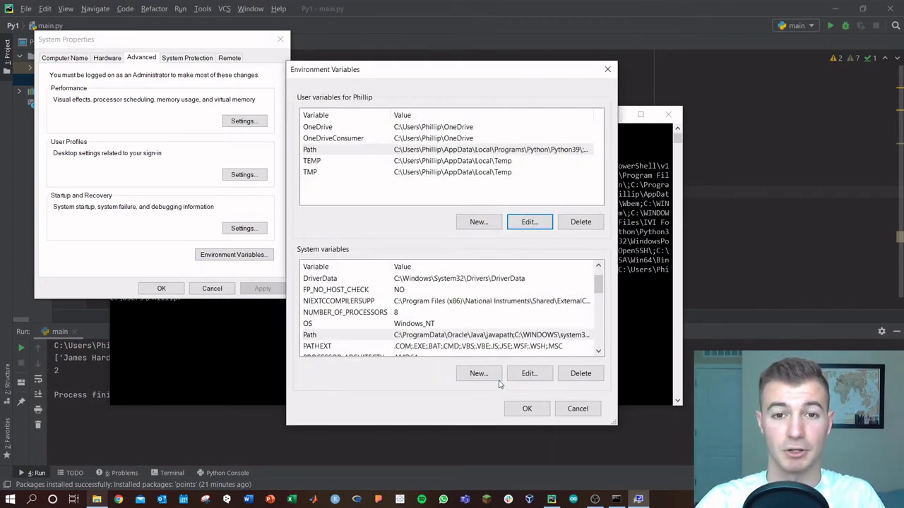
- Add the same Scripts path to the system Path, then save and close System Properties
click(327, 337)
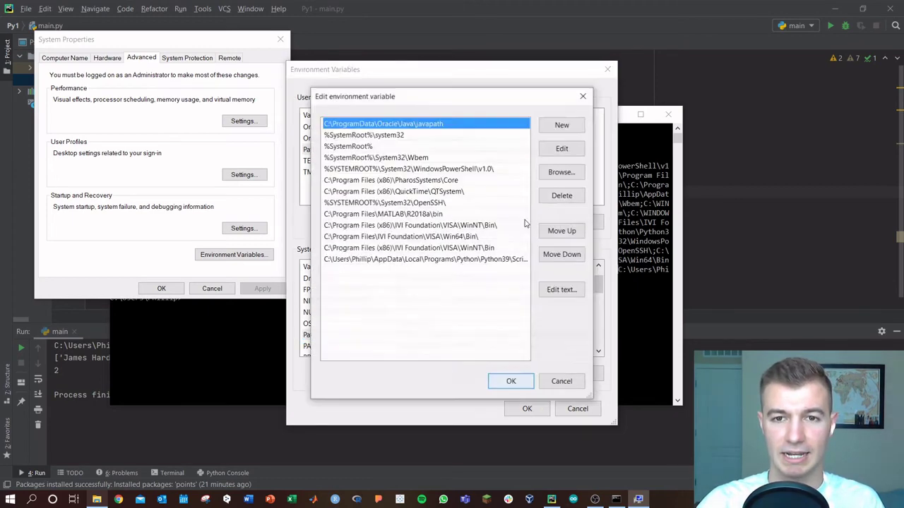
click(561, 127)
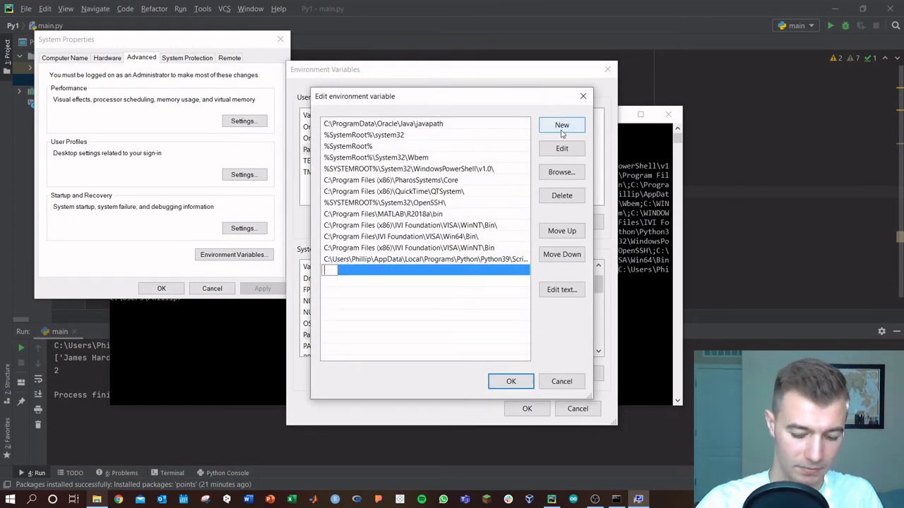
key(ctrl+v)
click(503, 381)
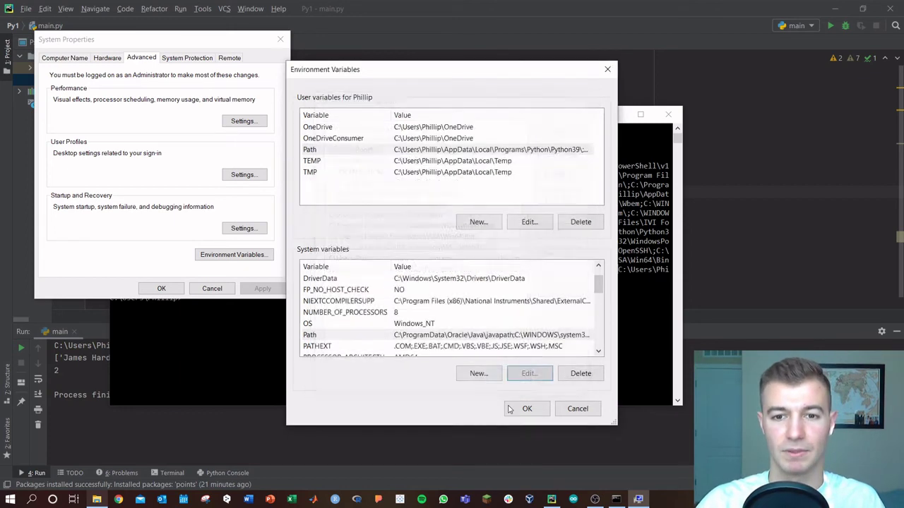
click(523, 408)
click(166, 288)
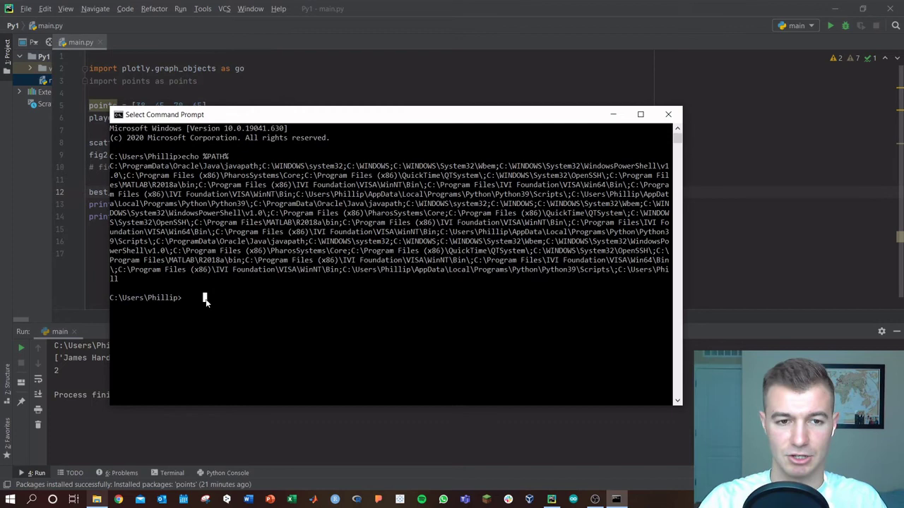
- Rerun echo %PATH% and highlight the newly added Python39\Scripts entry in the output
text(cmd)
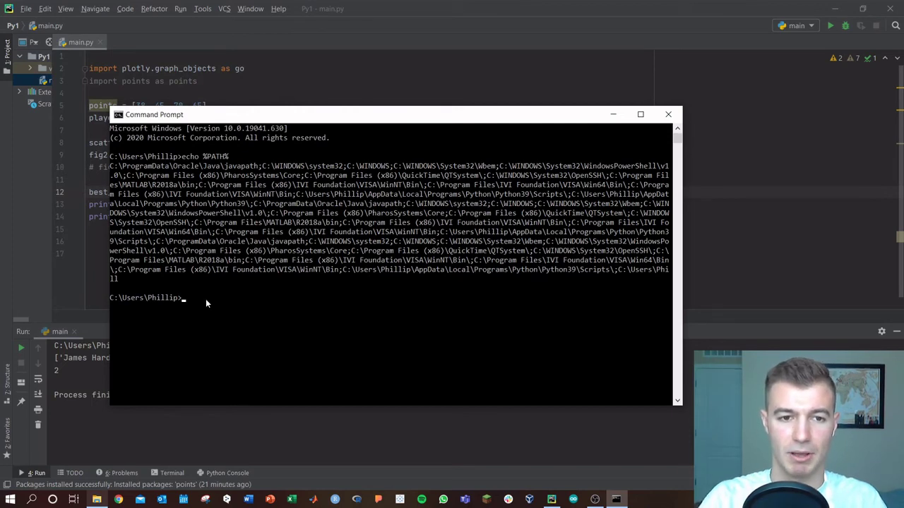
key(Up)
key(Return)
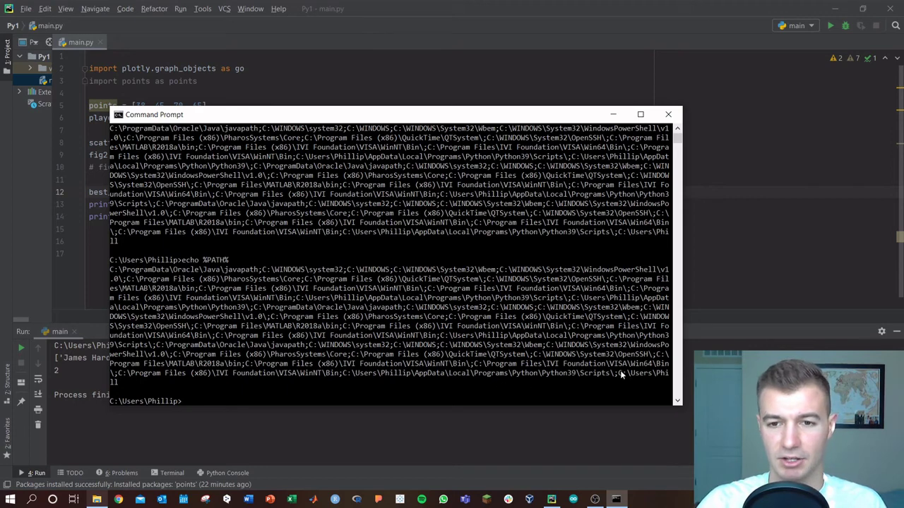
drag(620, 371, 317, 373)
click(322, 400)
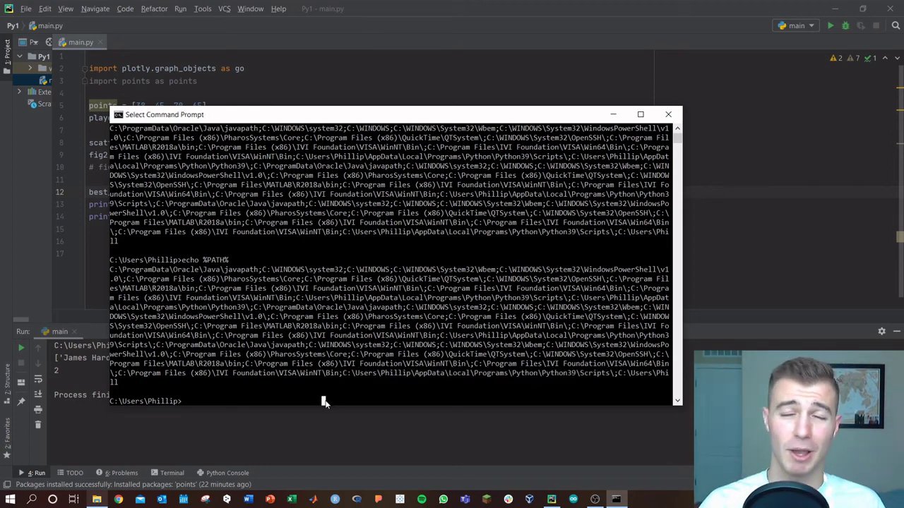